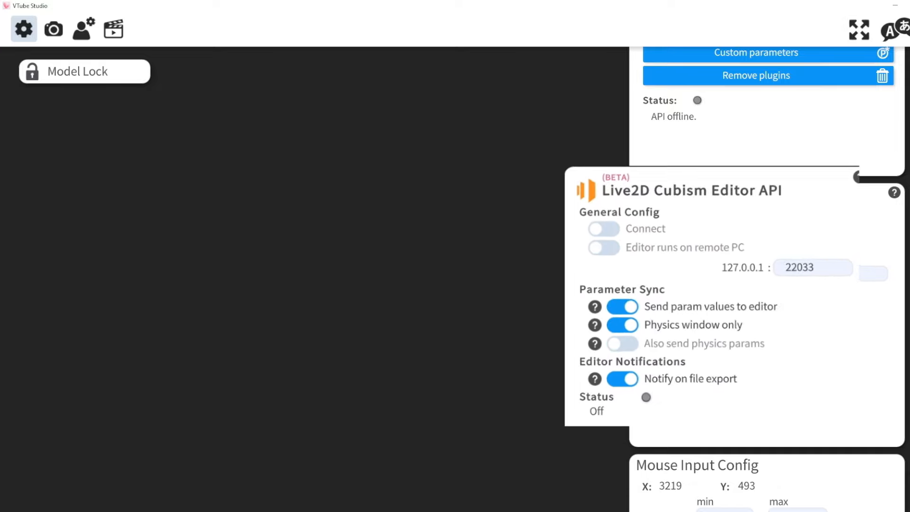
Toggle the Live2D Cubism Editor API connection in VTube Studio, then toggle VTube Studio's permission in Cubism Editor's external application integration settings.
click(669, 240)
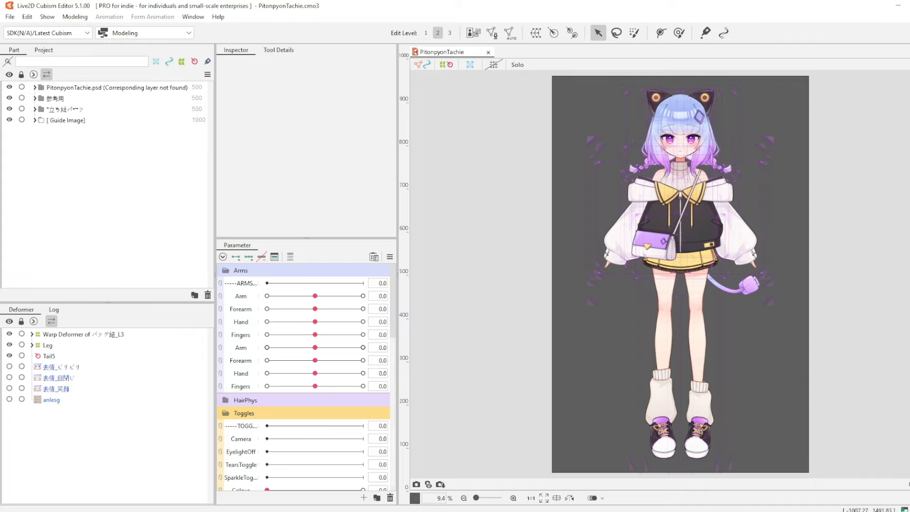
click(10, 17)
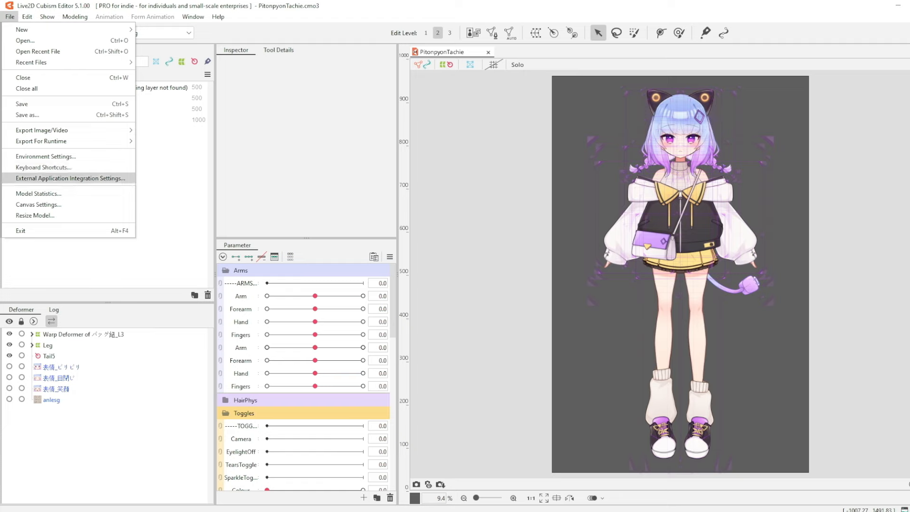
click(70, 178)
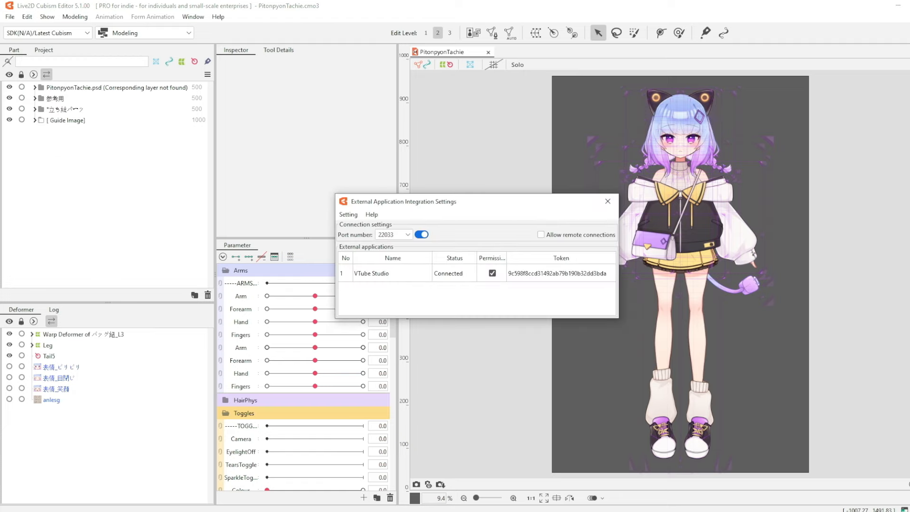
click(492, 273)
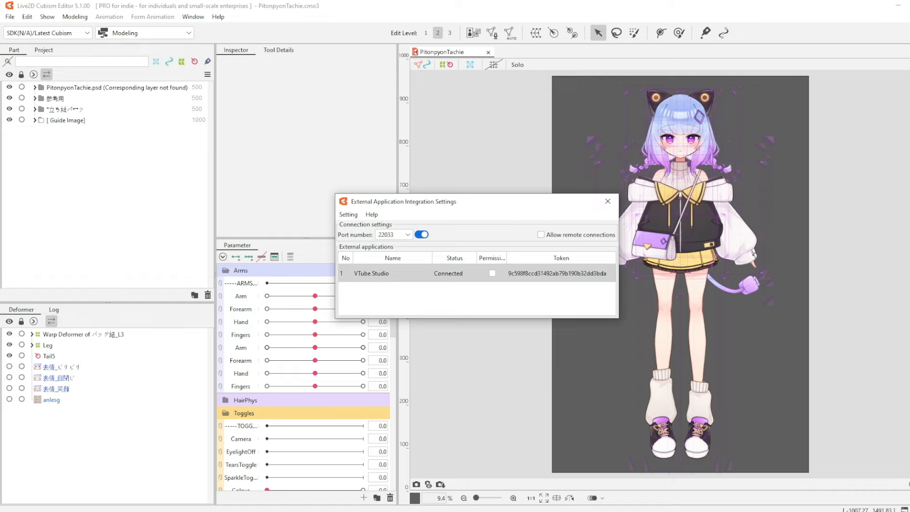
click(607, 201)
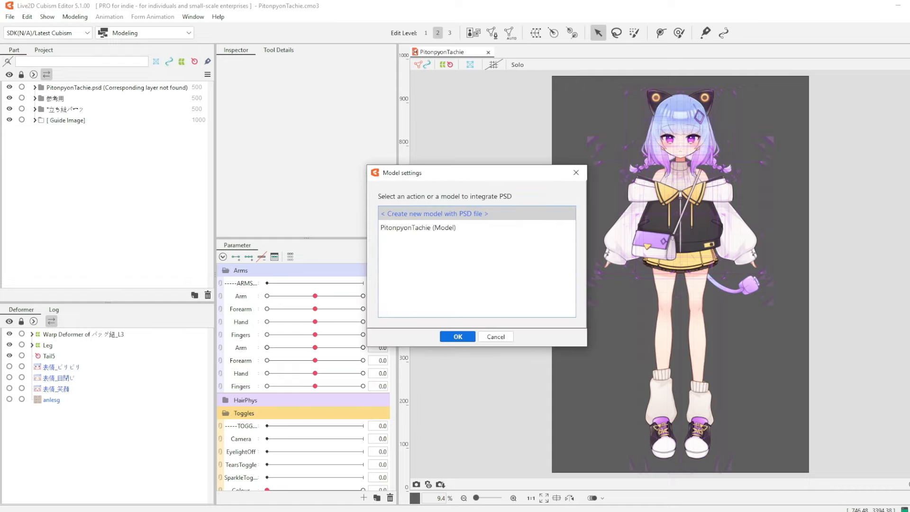
Create a new model with the PSD file, displaying the model image at the 1/4 preview resolution.
key(Return)
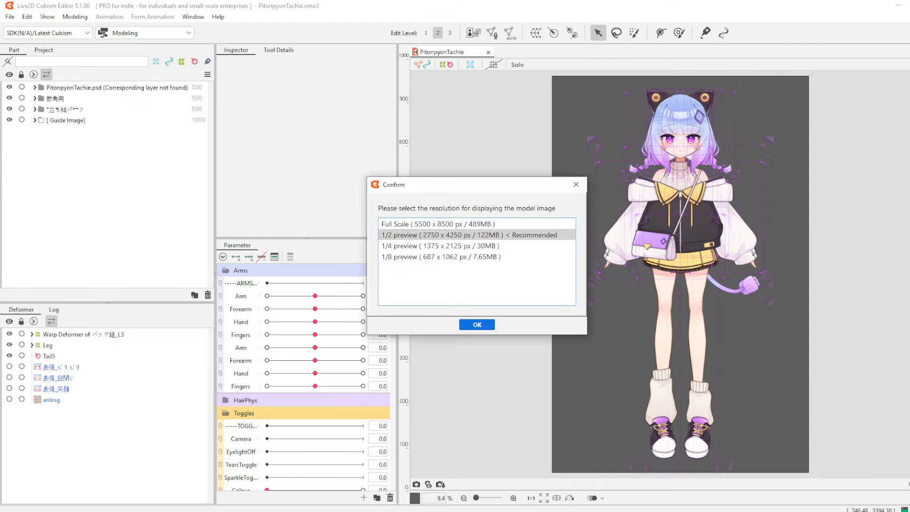
click(507, 247)
key(Return)
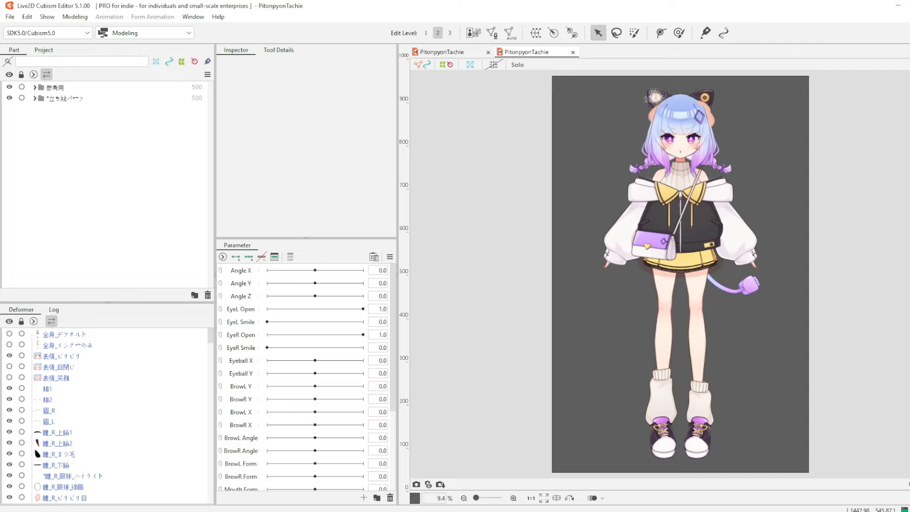
Start applying a model template to the new model, using the existing rig file PitonpyonTachie.cmo3 as the template.
scroll(304, 379, down, 5)
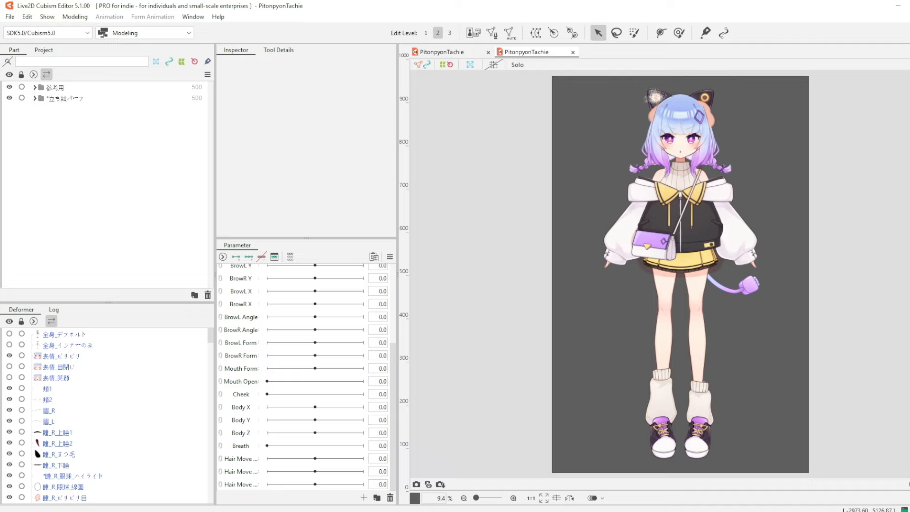
click(75, 16)
mouse_move(113, 143)
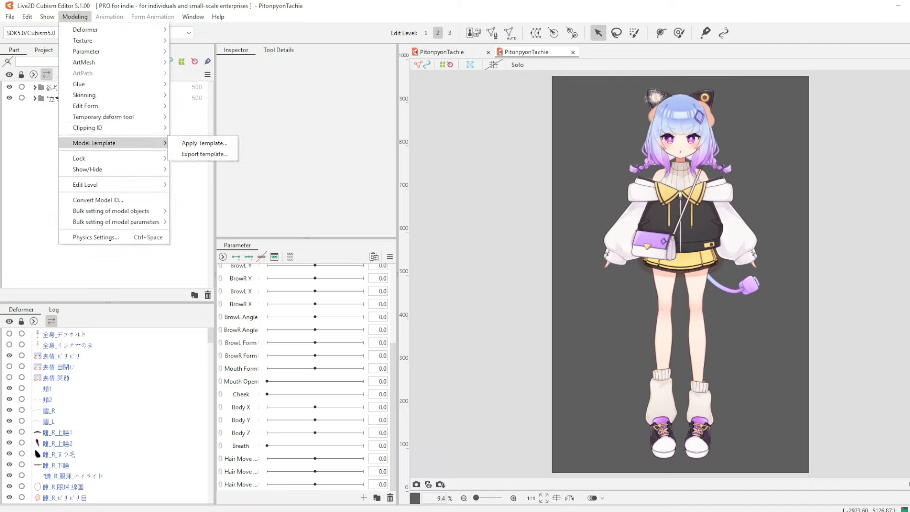
click(204, 153)
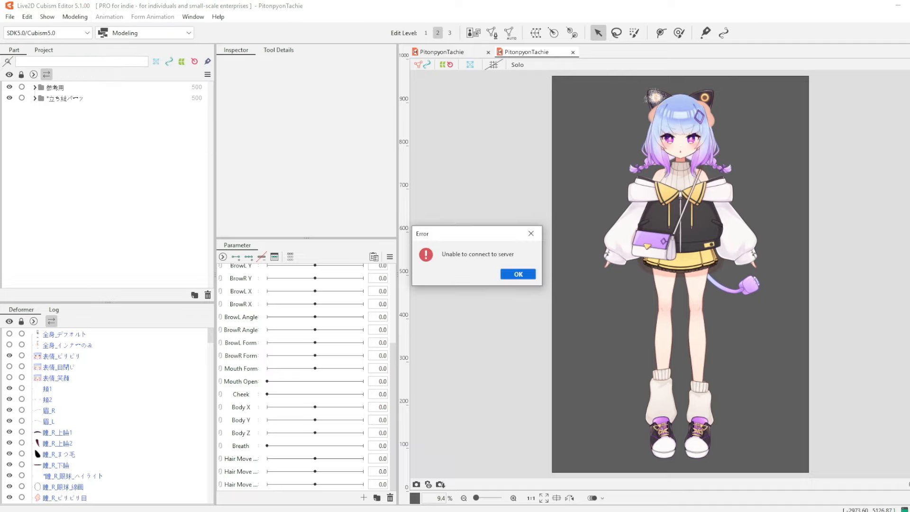
key(Return)
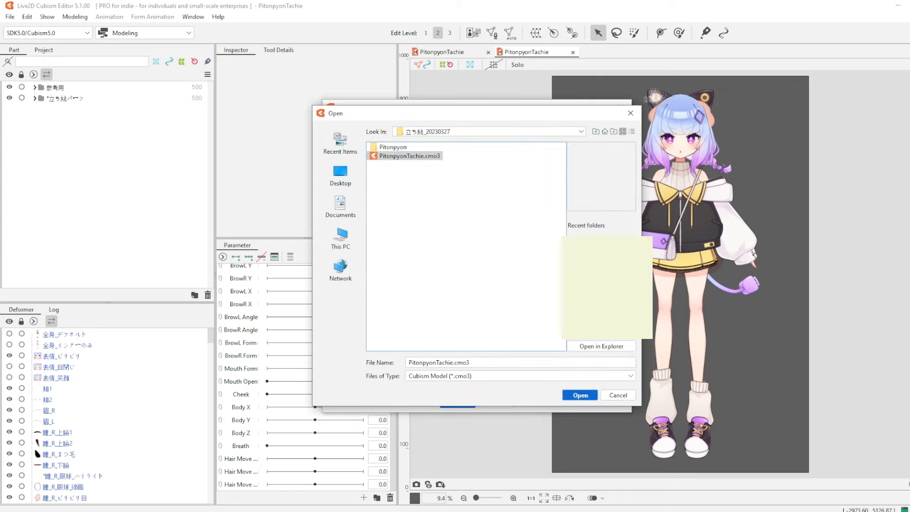
key(Return)
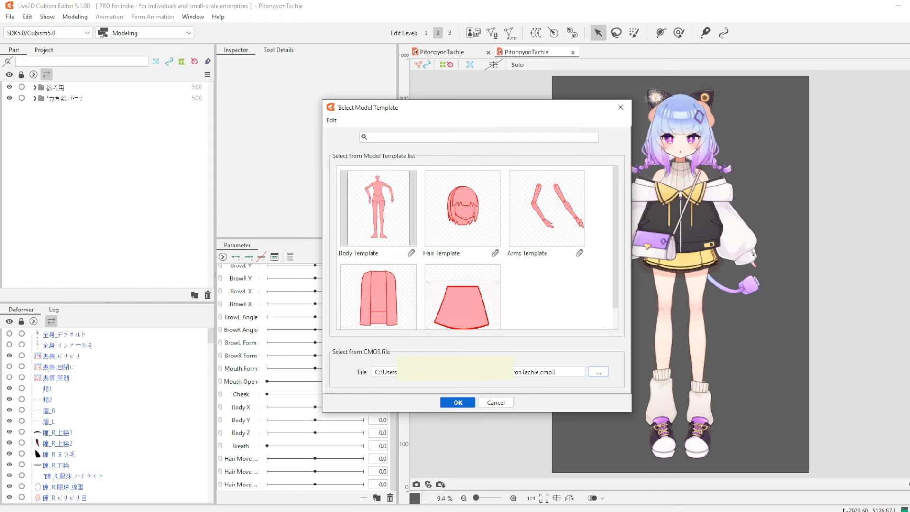
click(457, 402)
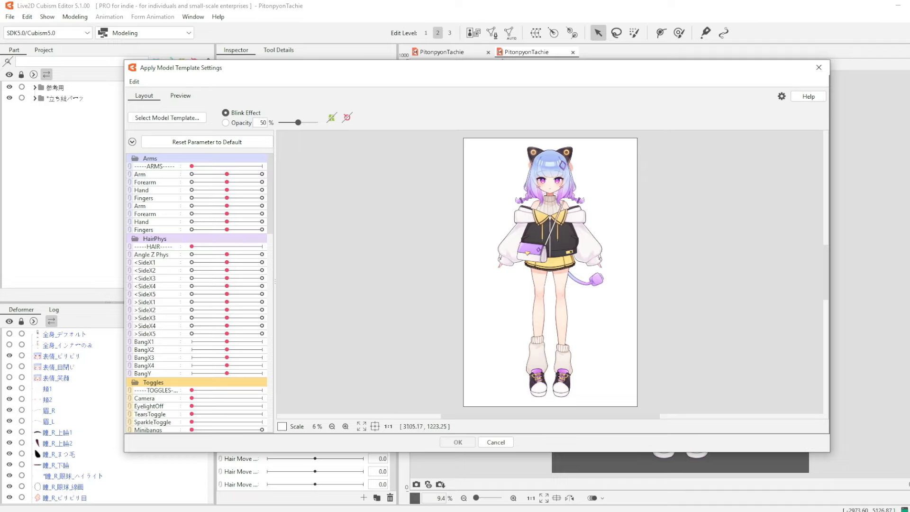
Select the template in the layout, preview its mapping onto the new model and apply it with the default options.
click(614, 205)
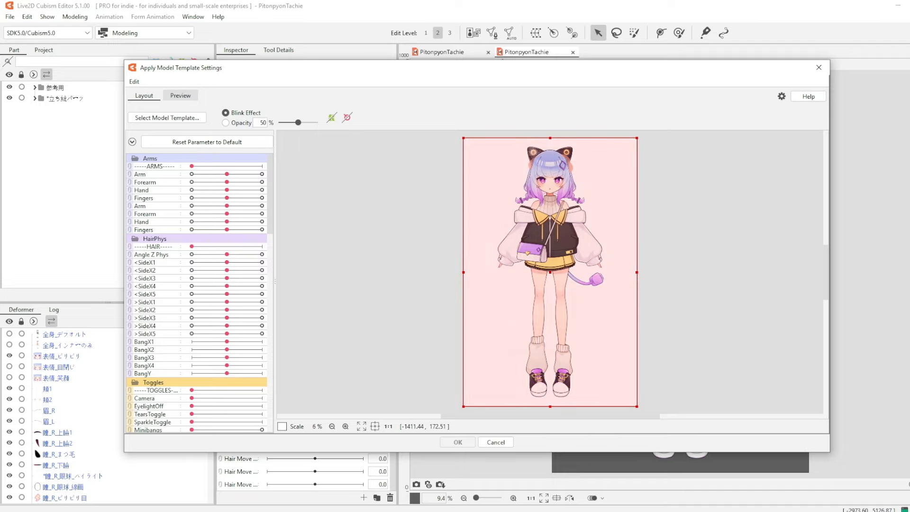
click(180, 95)
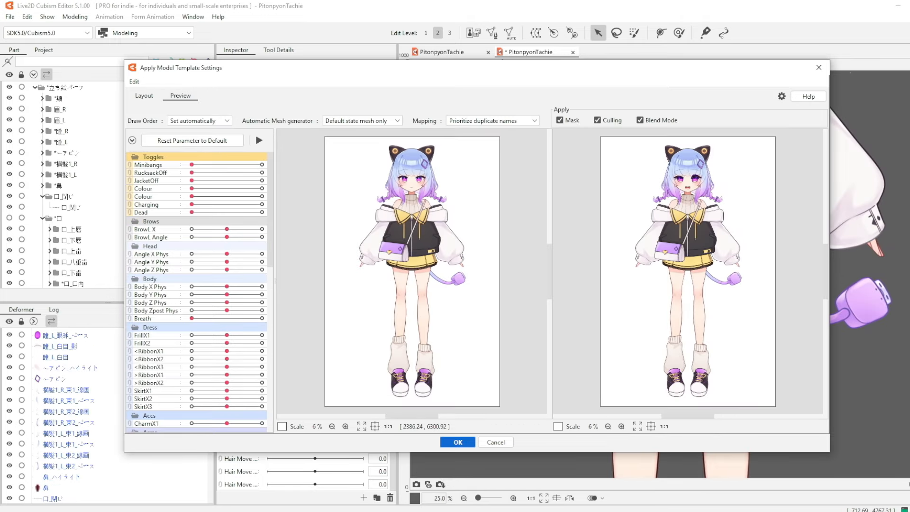
click(457, 442)
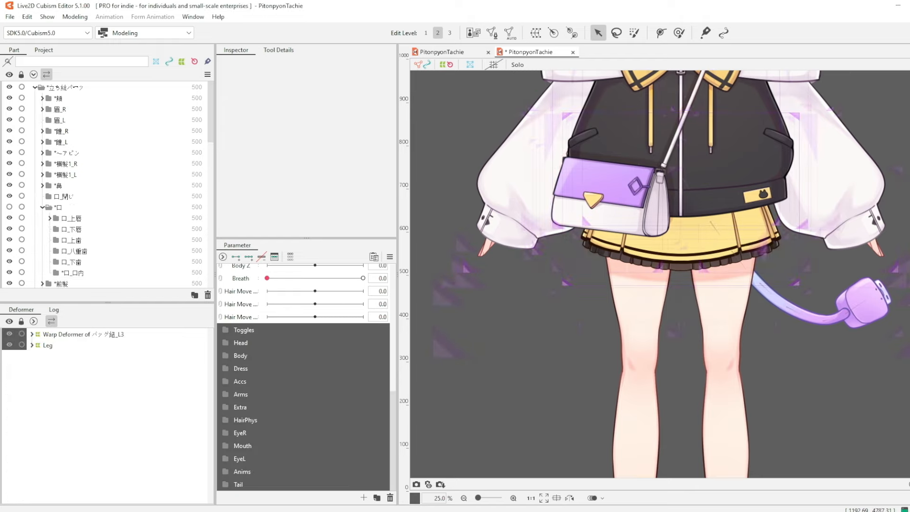
Expand the Toggles, Accs and Mouth parameter folders and examine the parameters transferred to the new model.
click(225, 330)
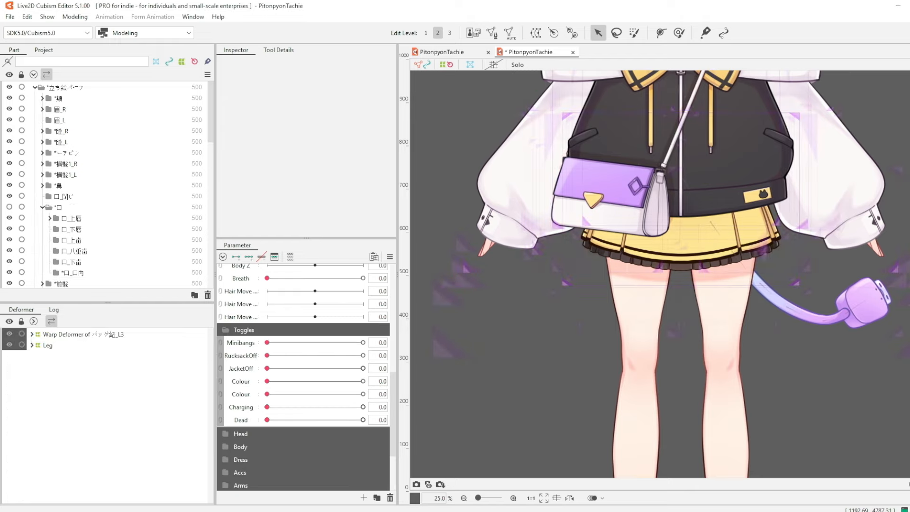
scroll(303, 379, down, 3)
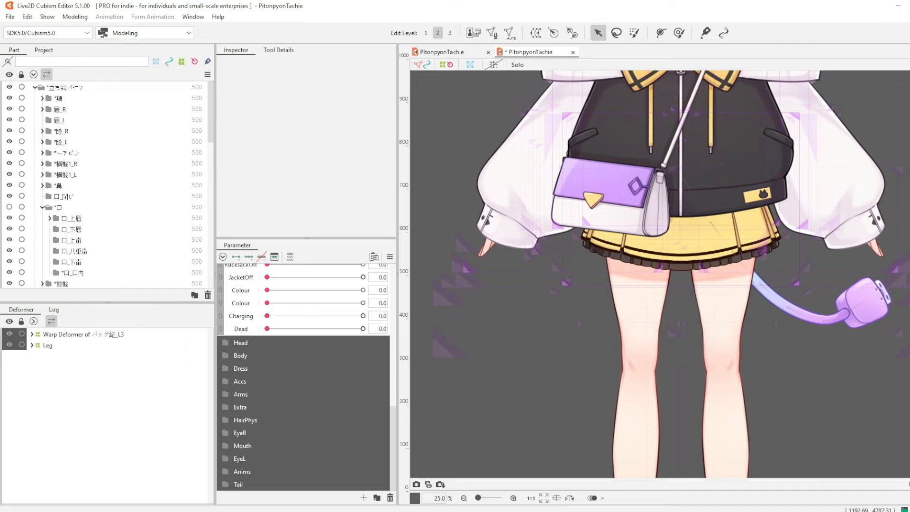
click(225, 381)
scroll(226, 381, down, 1)
click(225, 446)
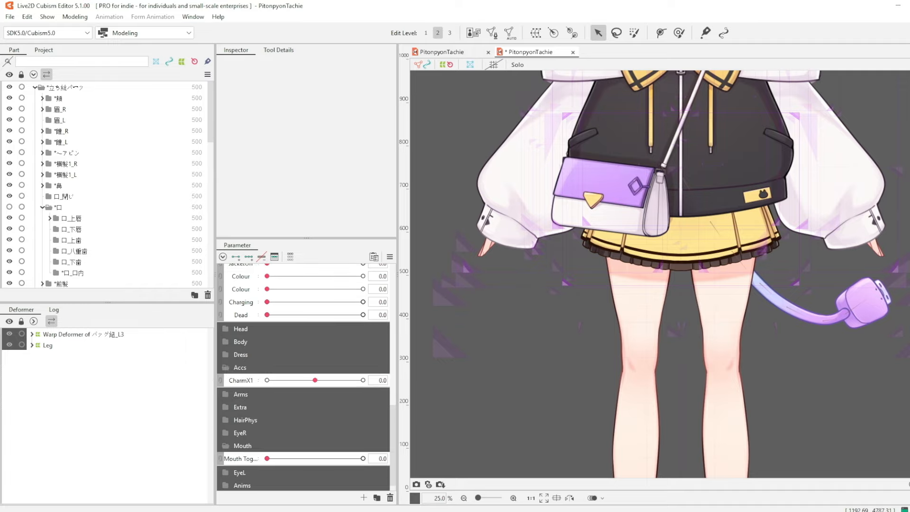
scroll(225, 445, down, 1)
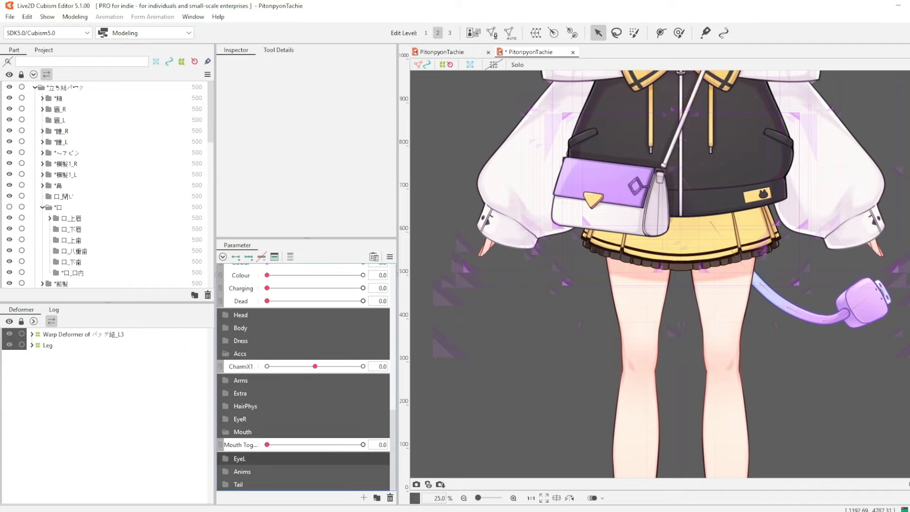
scroll(225, 458, up, 10)
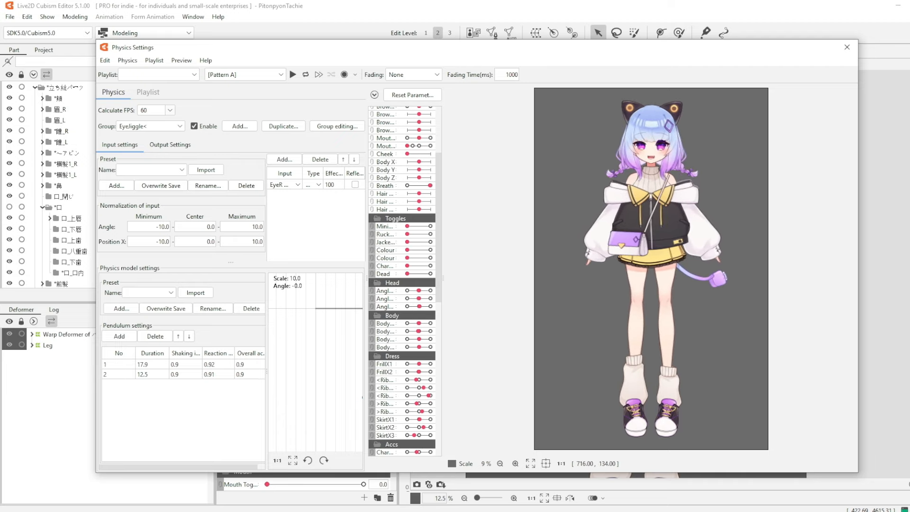
Close the physics settings and select the art meshes スカート1 and スカート2 inside the skirt part.
click(846, 47)
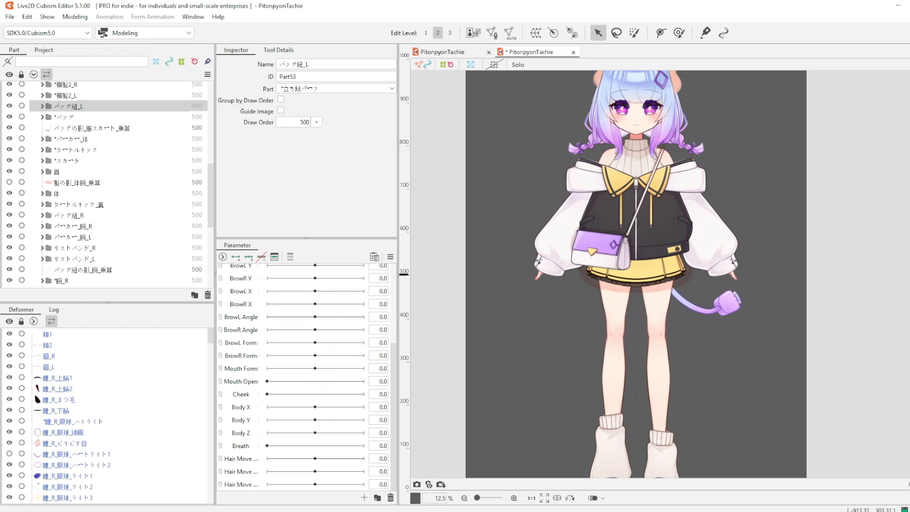
click(76, 161)
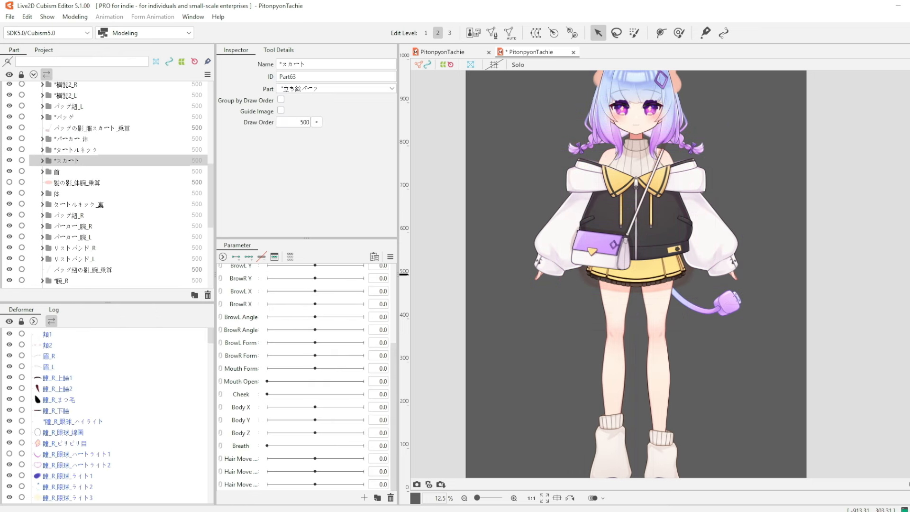
right_click(76, 161)
mouse_move(131, 184)
click(206, 183)
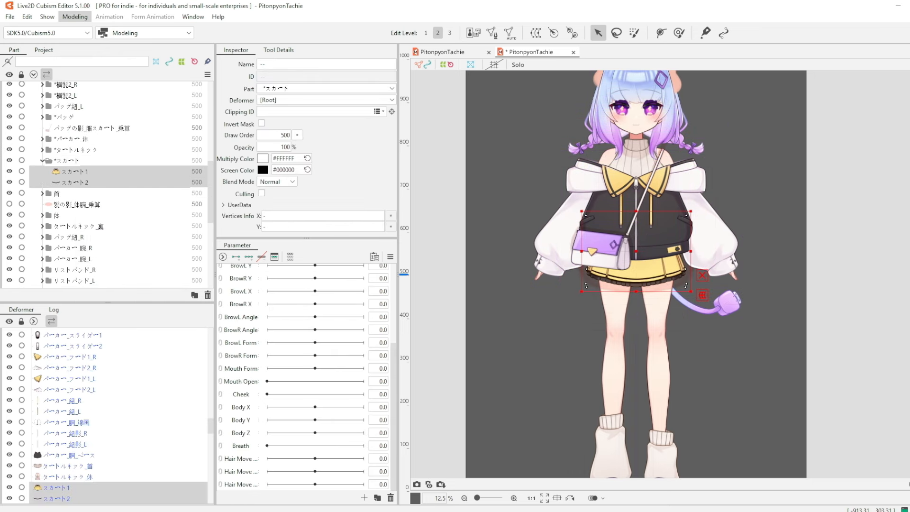
Start applying a model template to the selected skirt meshes, choosing the skirt template from the model template list.
click(75, 16)
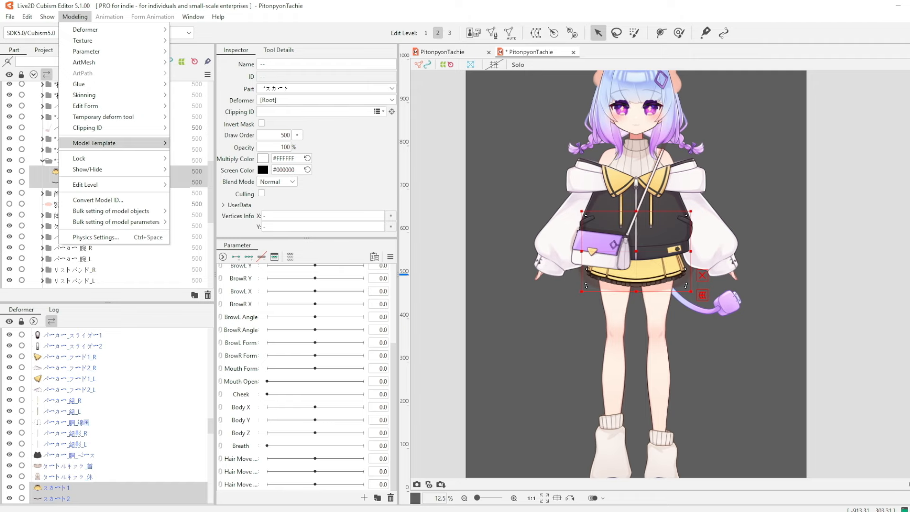
mouse_move(135, 143)
click(193, 144)
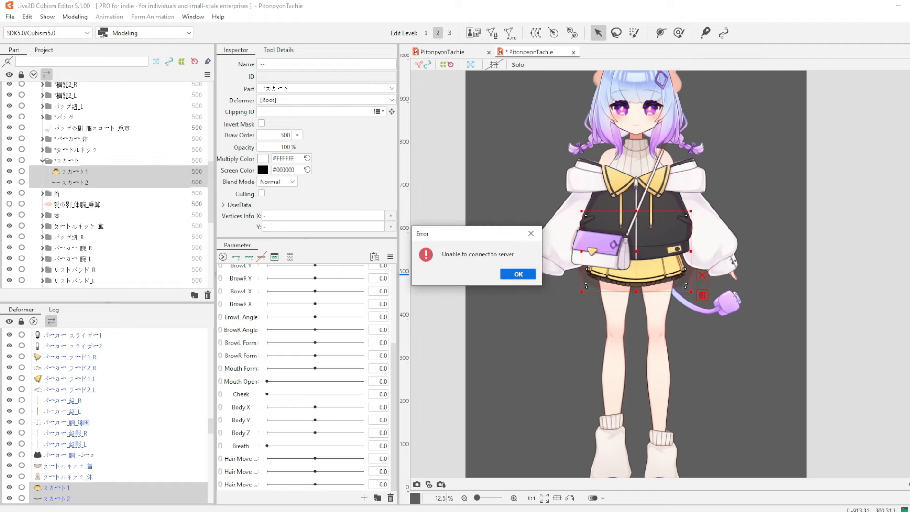
click(518, 274)
click(463, 297)
click(458, 402)
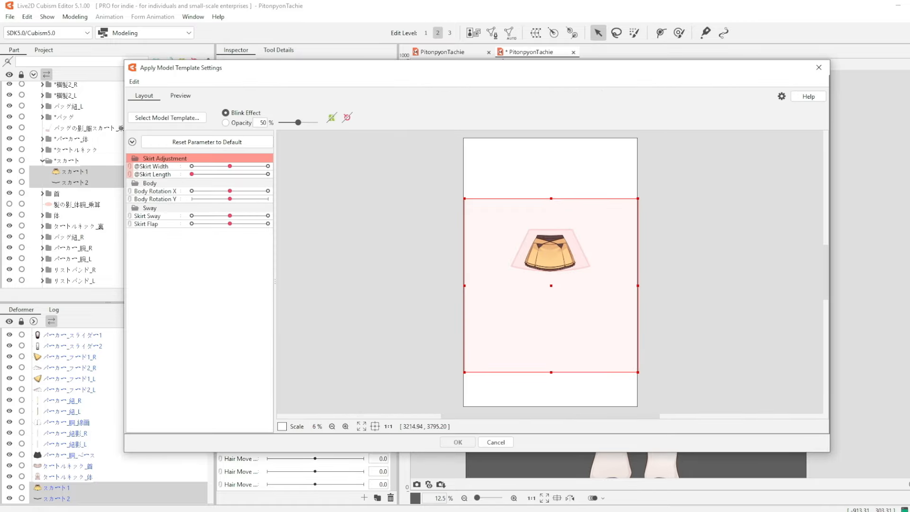
drag(460, 286, 515, 285)
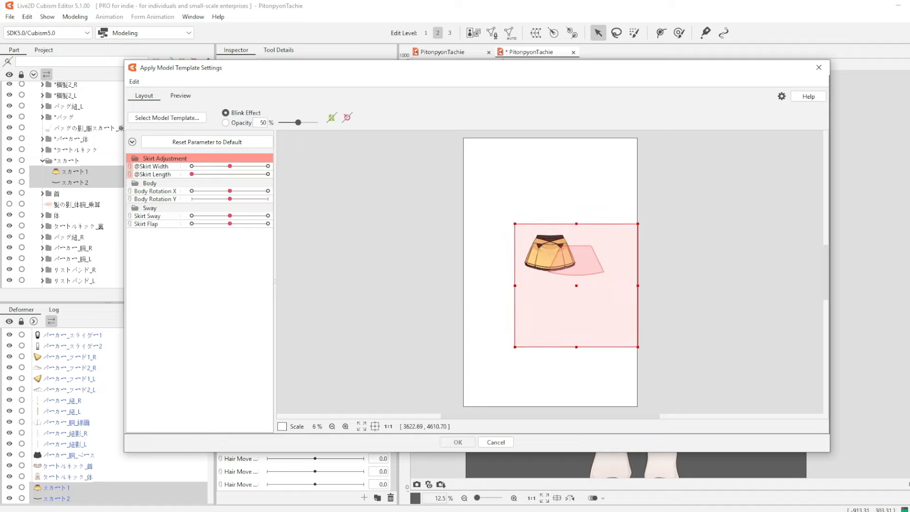
drag(567, 270, 541, 260)
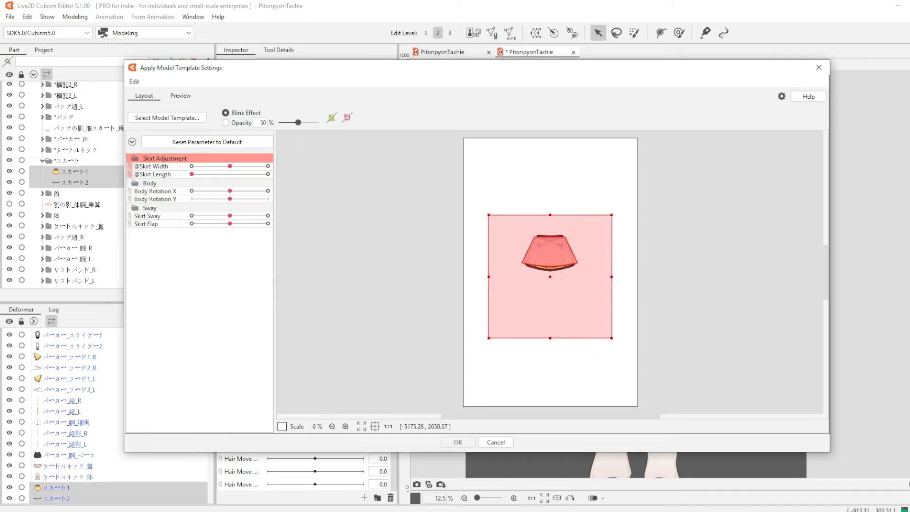
drag(191, 173, 215, 165)
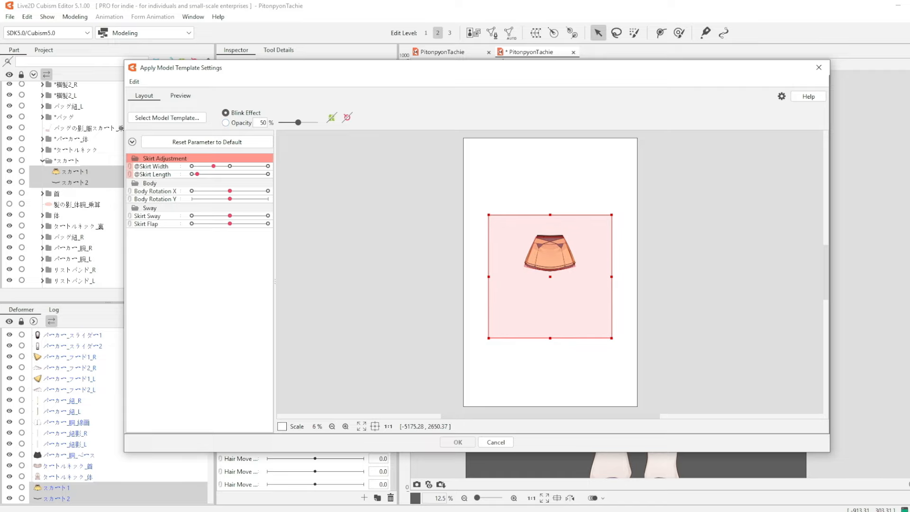
Preview the skirt template's motion on the skirt meshes and apply the template.
click(181, 95)
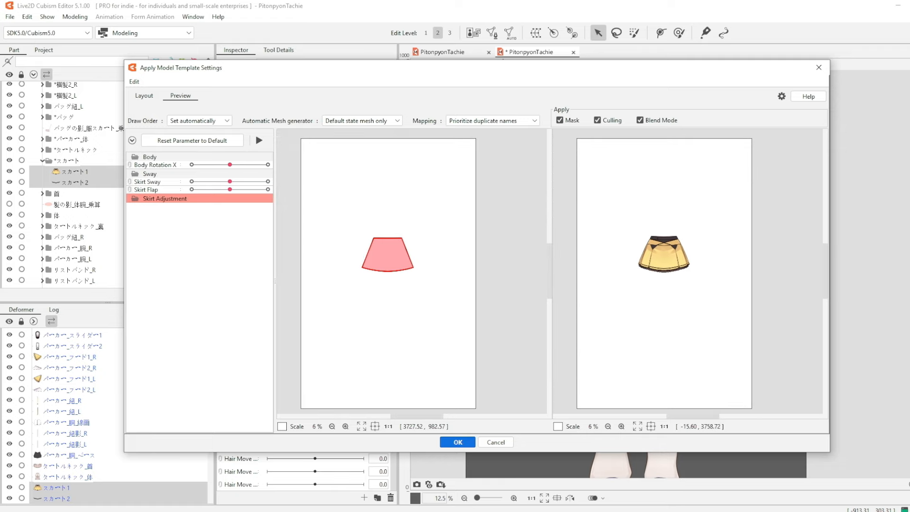
click(259, 140)
key(Return)
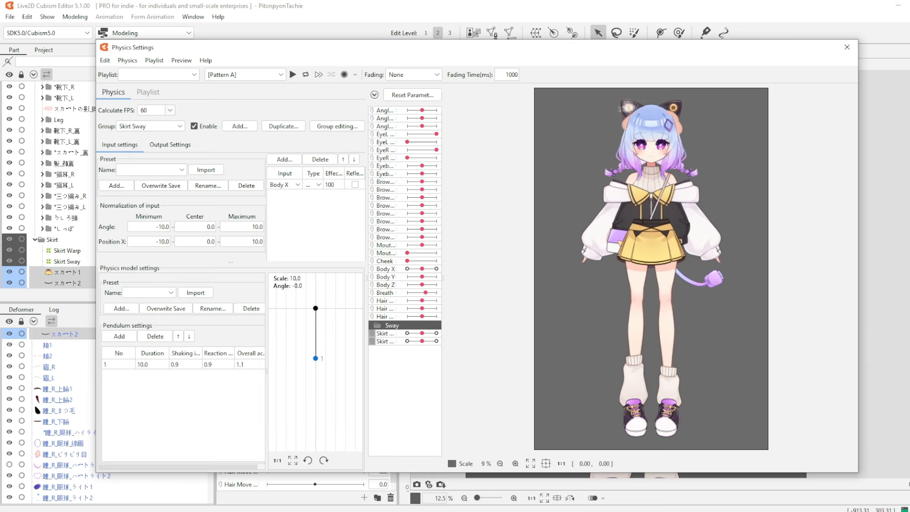
Test the Skirt Sway physics on the model in the physics preview and examine the skirt up close.
drag(645, 208, 660, 224)
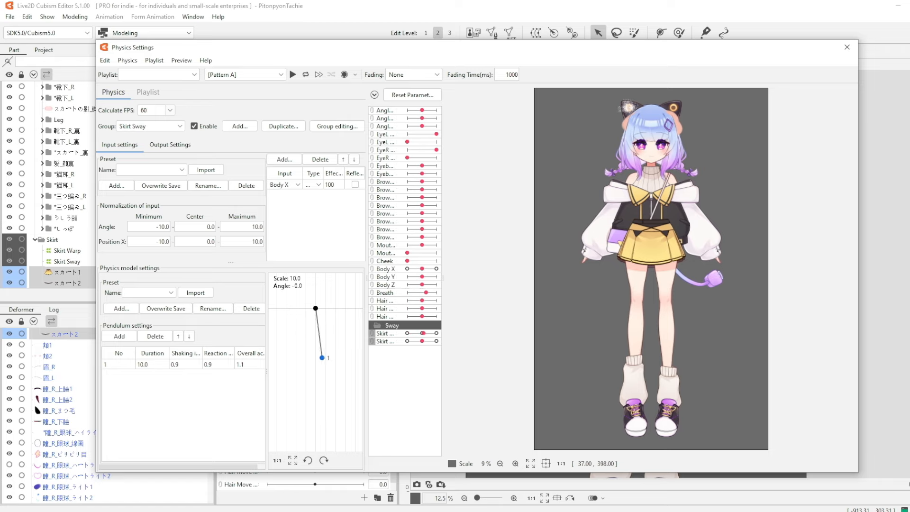
scroll(662, 227, up, 1)
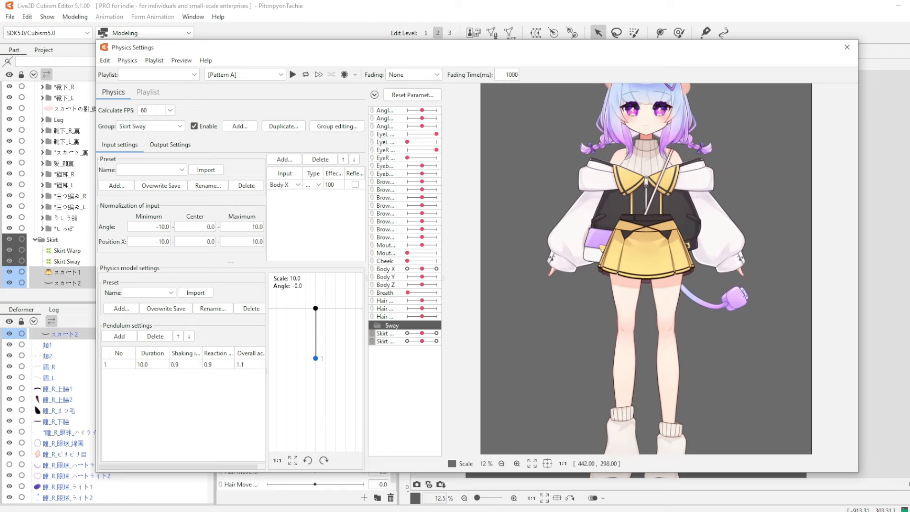
scroll(662, 228, up, 1)
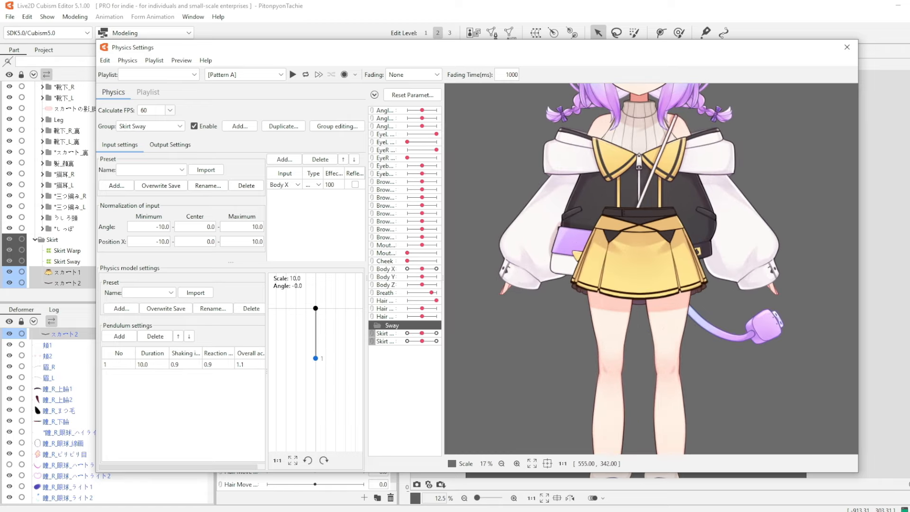
Swing the model to one side in the physics preview to check the skirt's sway, and close the physics settings.
drag(654, 224, 490, 228)
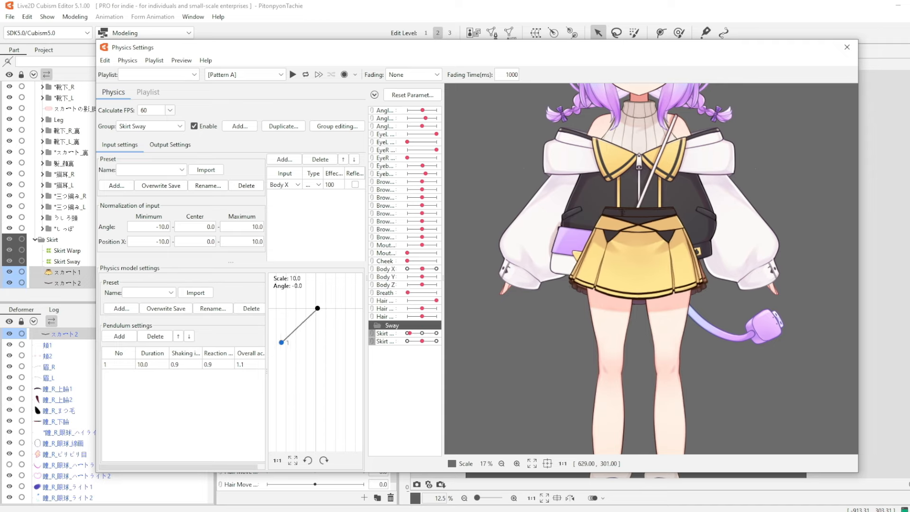
click(846, 47)
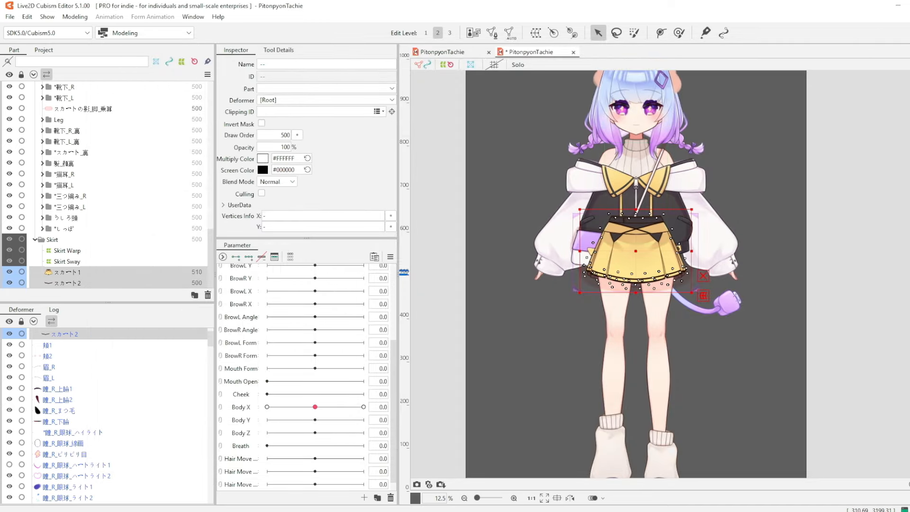
click(586, 198)
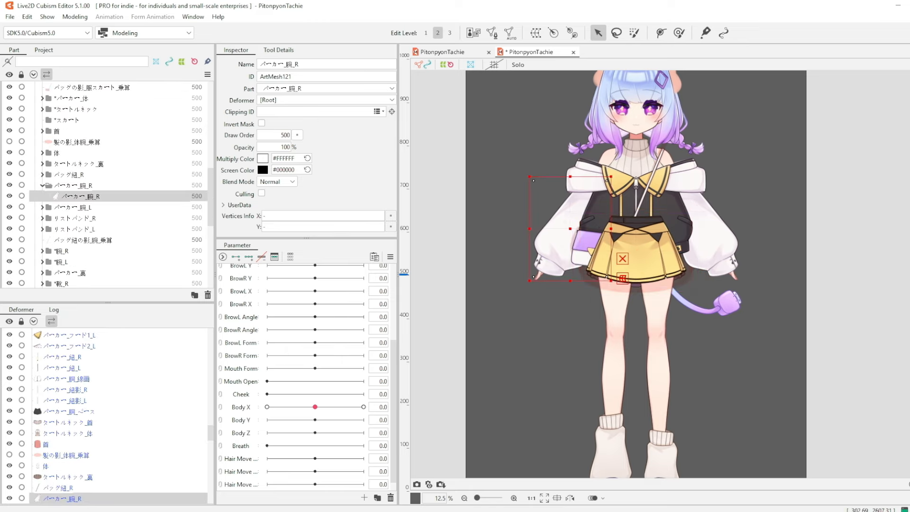
click(470, 224)
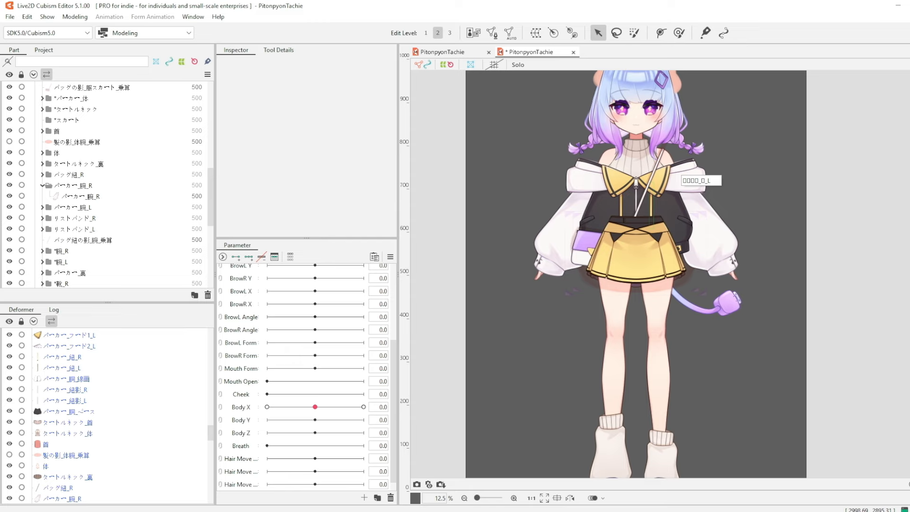
Undo the application of the skirt template to the two skirt meshes and clear the selection.
key(ctrl+z)
key(ctrl+z)
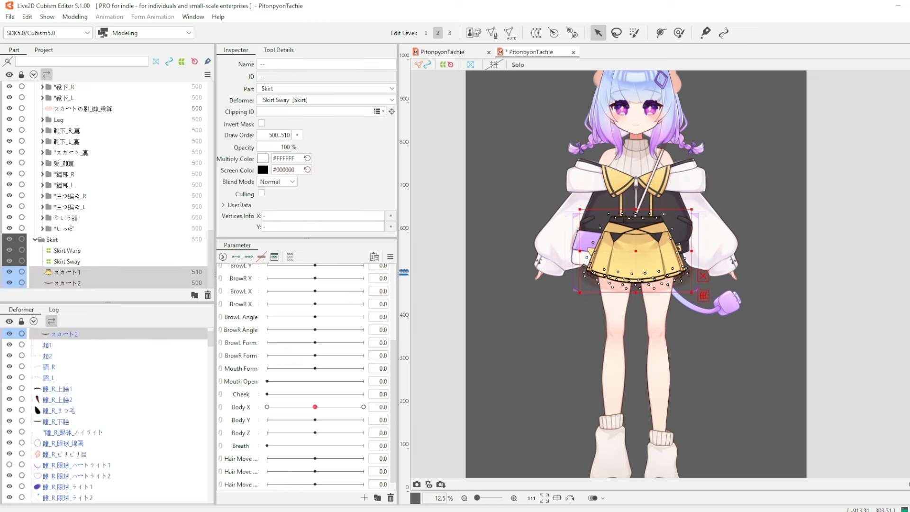
key(ctrl+z)
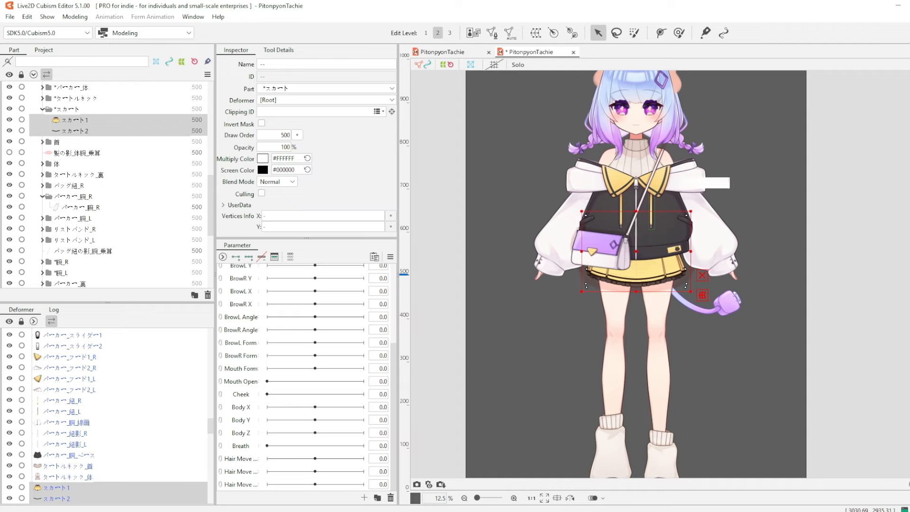
click(758, 276)
scroll(675, 343, up, 2)
scroll(675, 343, up, 1)
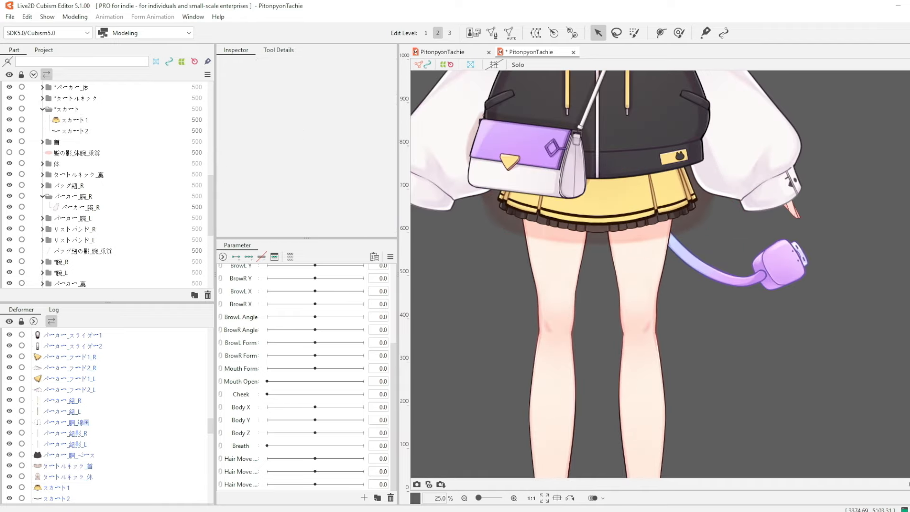